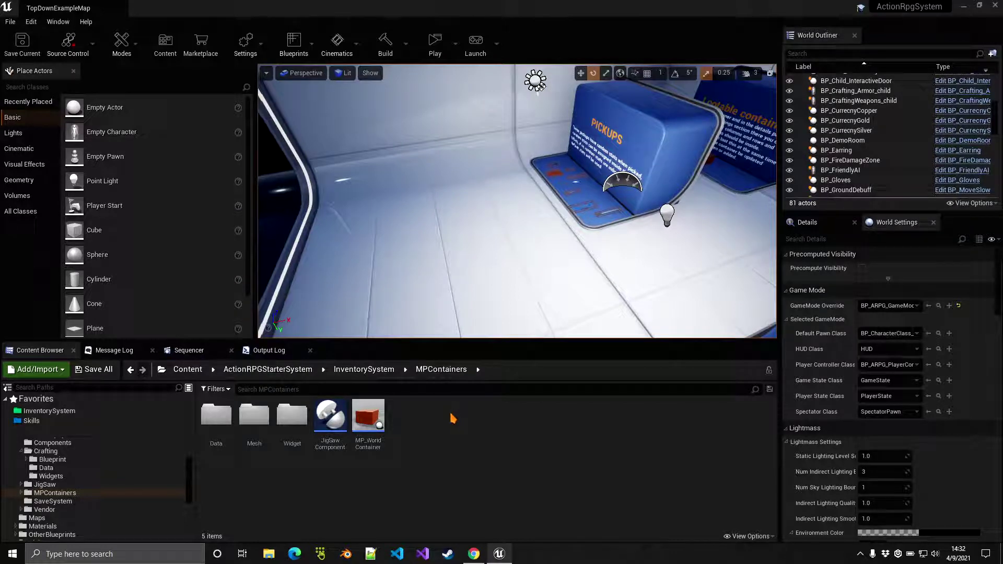
# In the MPContainers folder, create a child blueprint of MP_WorldContainer named BP_NewLootContainer
pyautogui.click(361, 370)
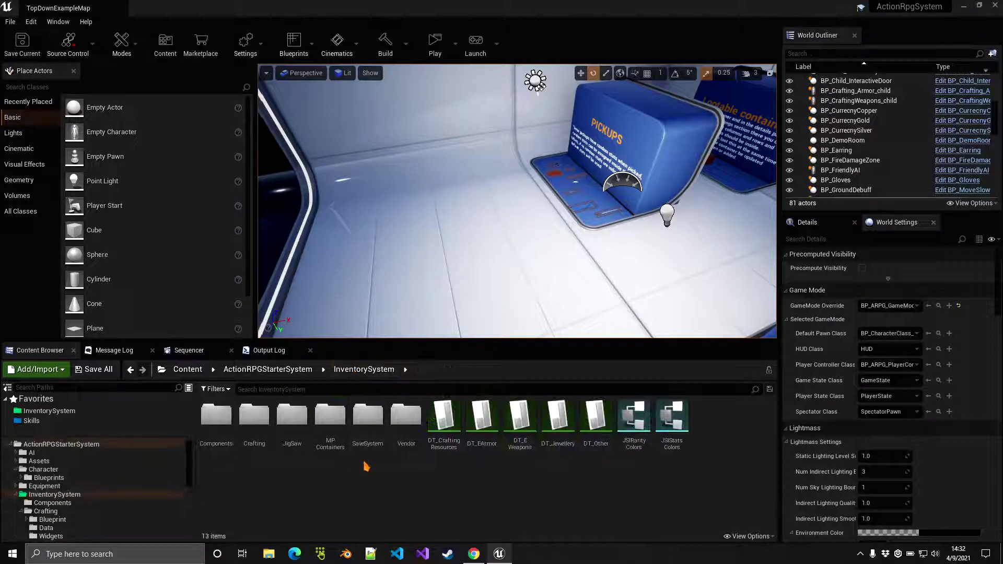
pyautogui.doubleClick(329, 416)
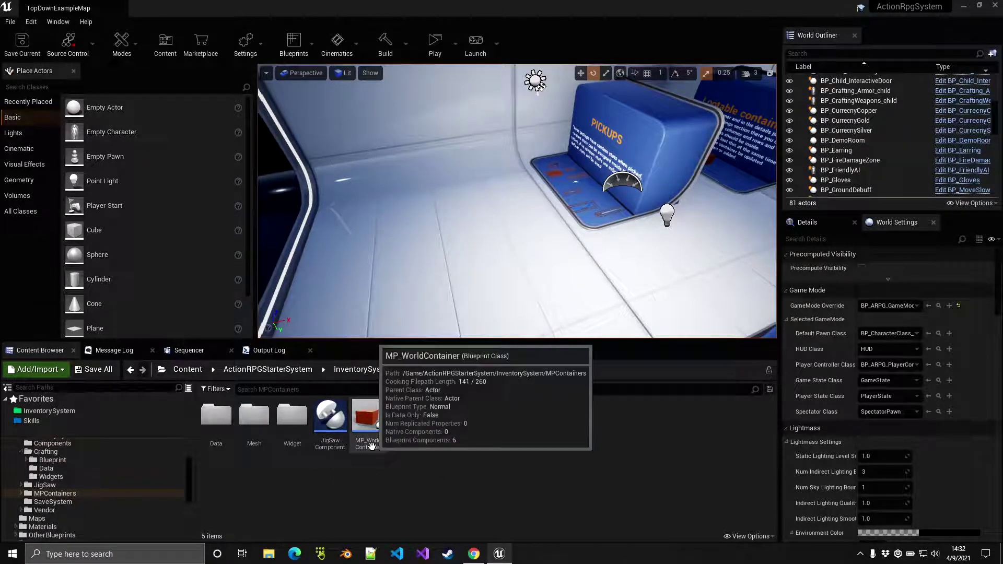
pyautogui.rightClick(369, 417)
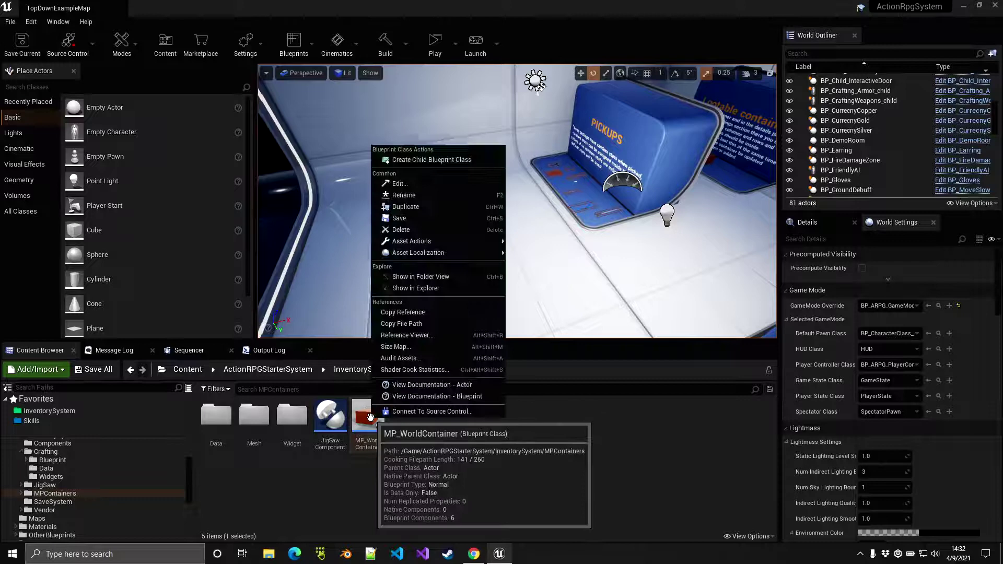
pyautogui.click(423, 160)
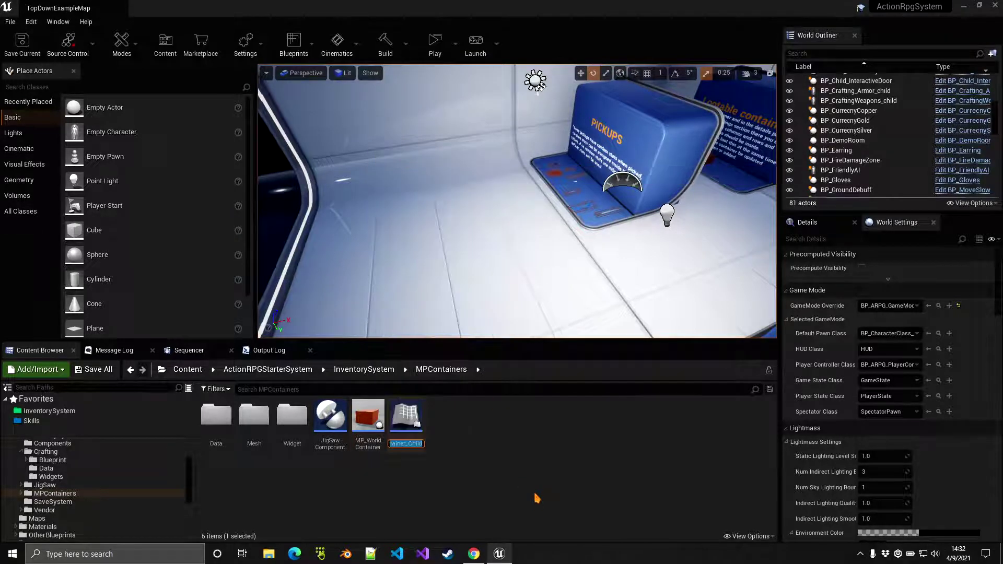
pyautogui.write('BP_NewLootContainer')
pyautogui.press('Return')
# Open BP_NewLootContainer, set Container Name to New Container and empty its Container Items
pyautogui.doubleClick(333, 445)
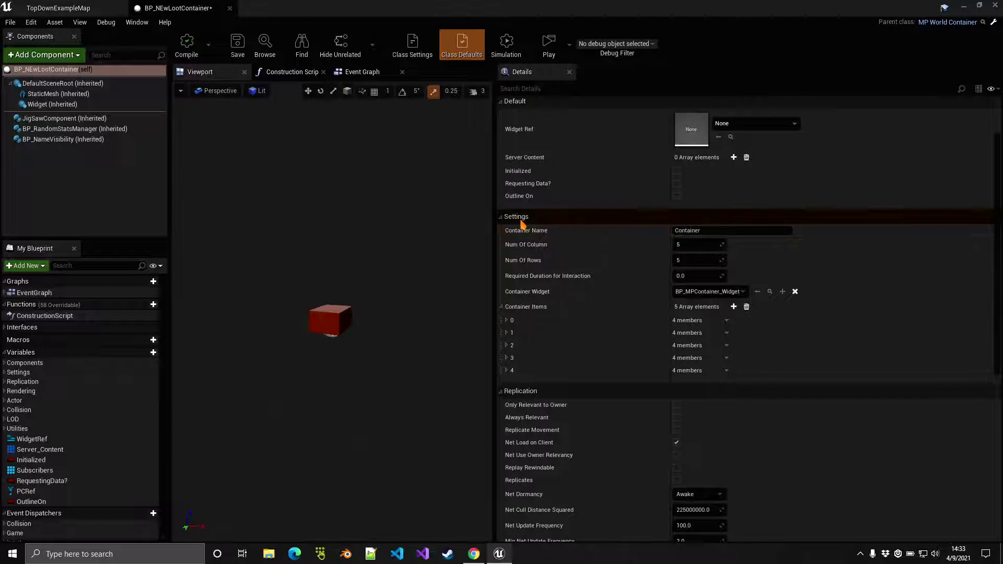
pyautogui.click(601, 233)
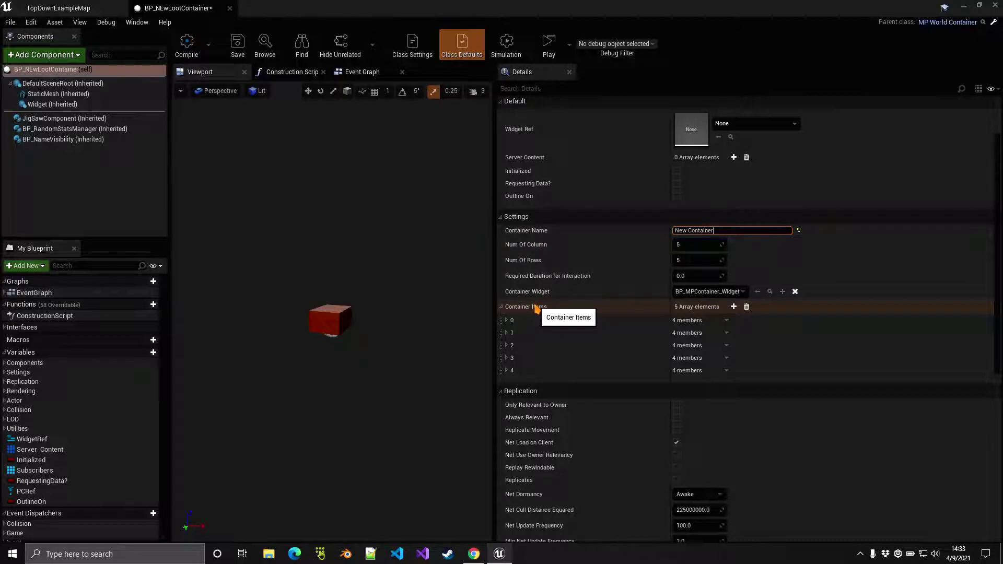
pyautogui.click(747, 307)
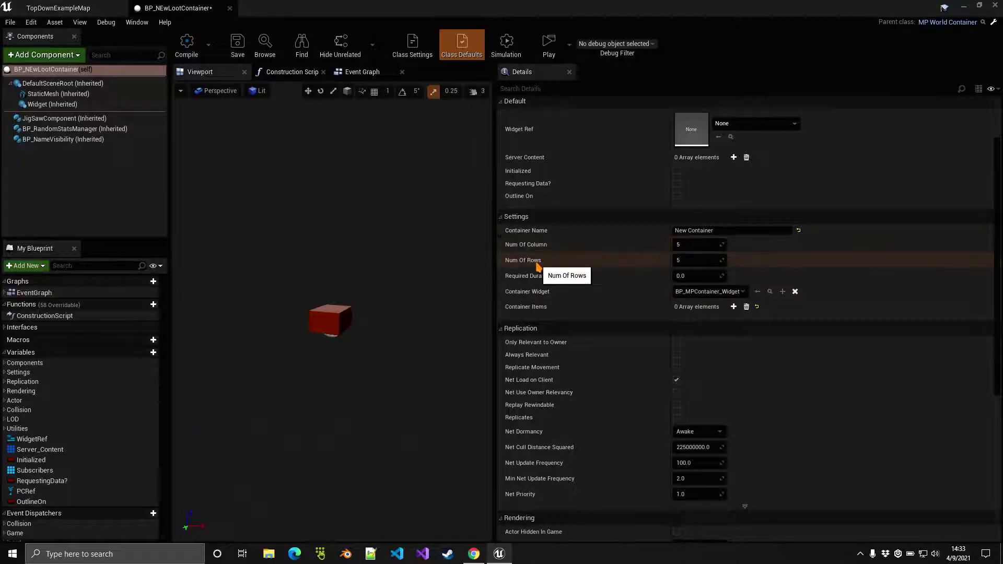
# Save the blueprint and place the loot container on the level floor
pyautogui.click(237, 47)
pyautogui.click(58, 8)
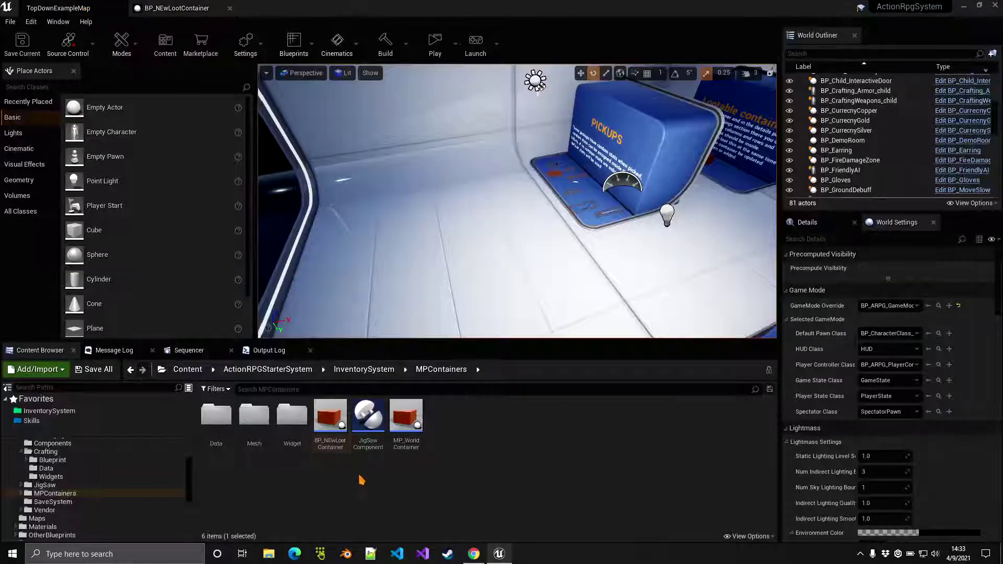
pyautogui.moveTo(331, 417); pyautogui.dragTo(435, 253)
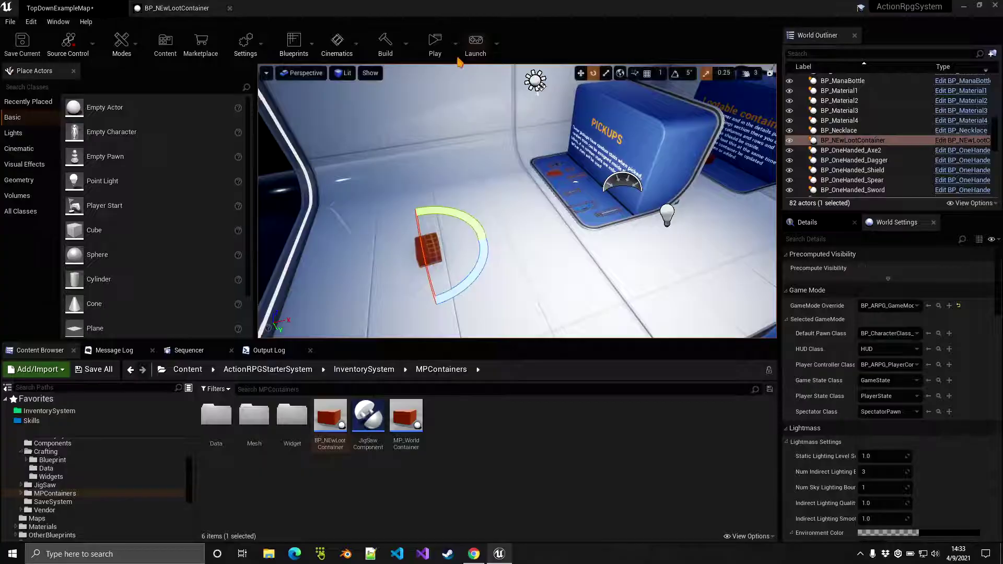
# Play-test the level, opening the container to confirm an empty New Container grid
pyautogui.click(436, 42)
pyautogui.click(350, 277)
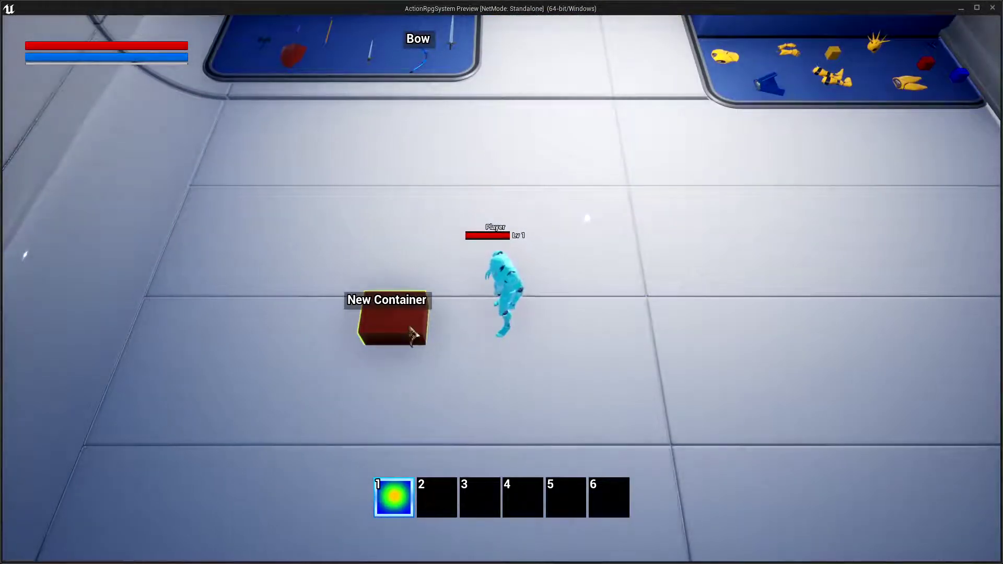
pyautogui.click(413, 332)
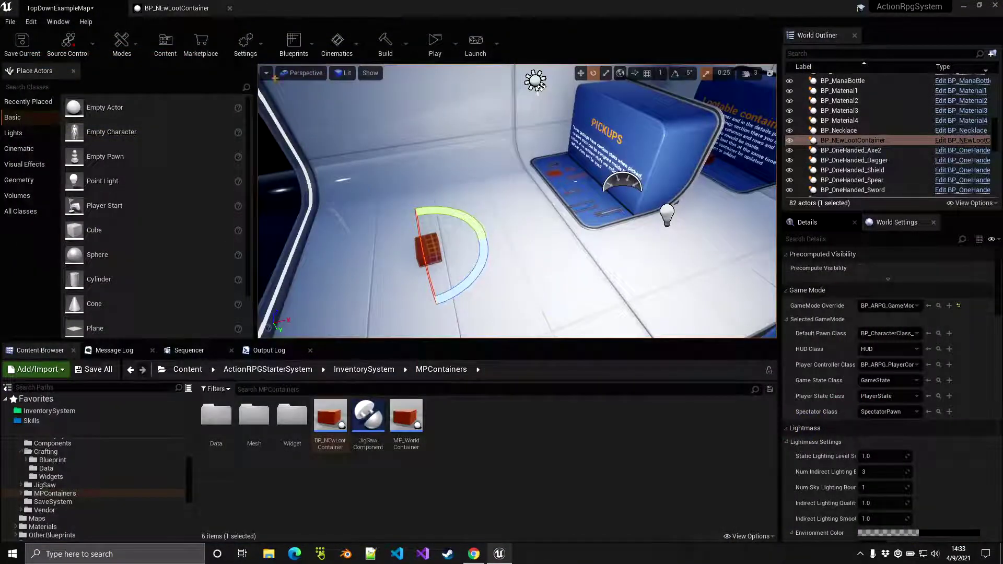
pyautogui.click(176, 8)
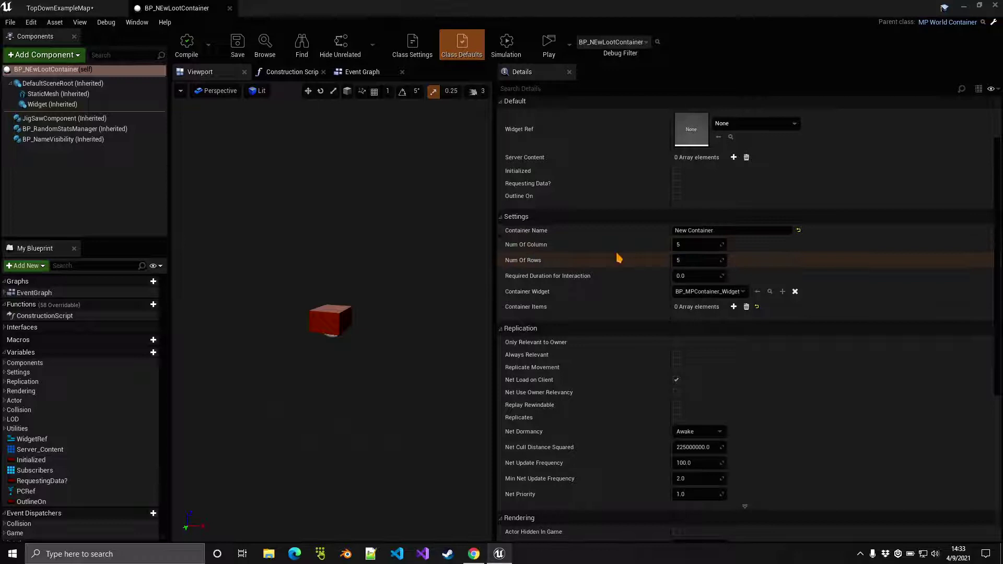
# Set Num Of Column and Num Of Rows to 8, then play-test the 8×8 grid
pyautogui.click(685, 245)
pyautogui.click(699, 260)
pyautogui.write('8')
pyautogui.press('Return')
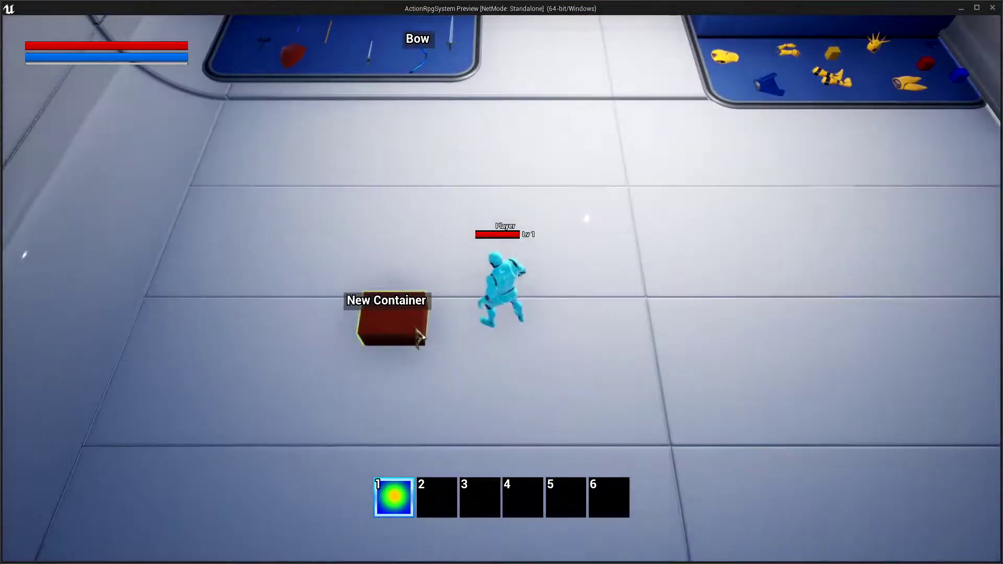
pyautogui.click(413, 335)
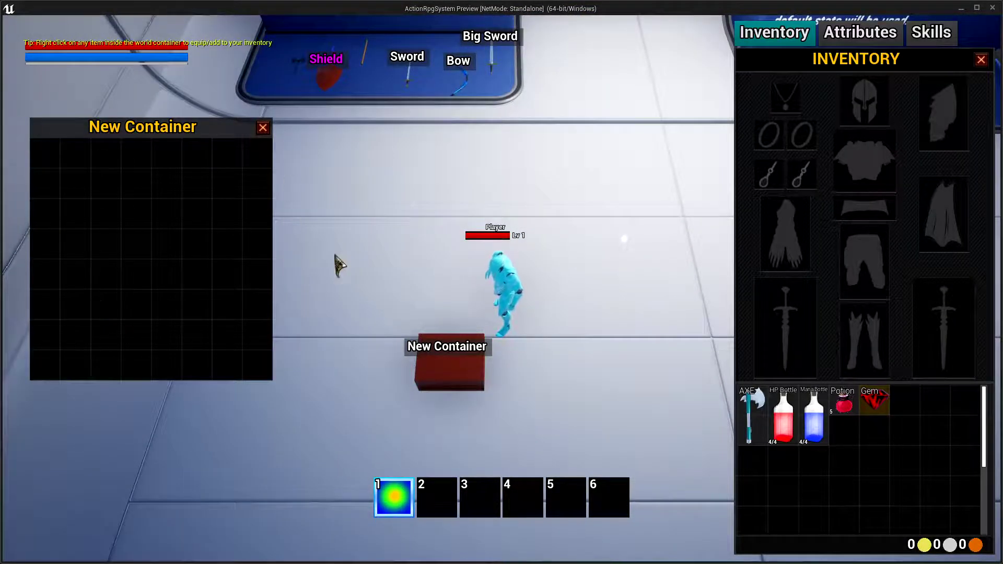
pyautogui.press('Escape')
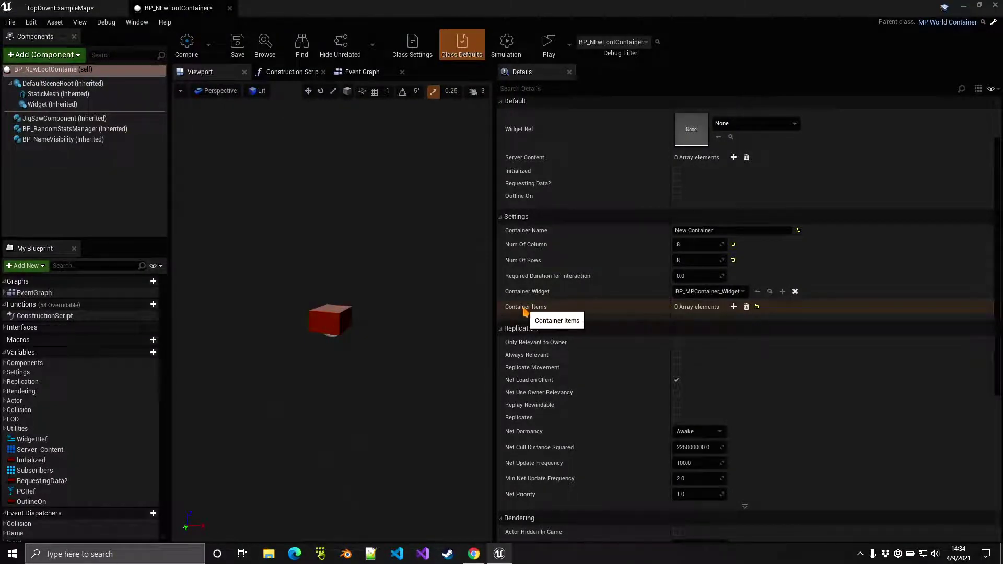
# Add a container item entry and copy the Omega_Sword row ID from DT_EWeapons
pyautogui.click(733, 307)
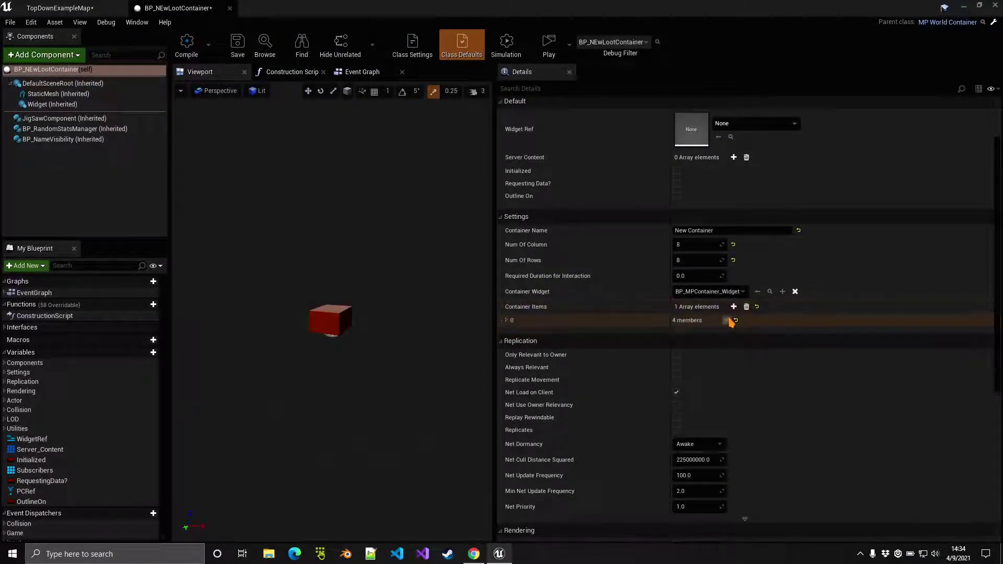
pyautogui.click(507, 321)
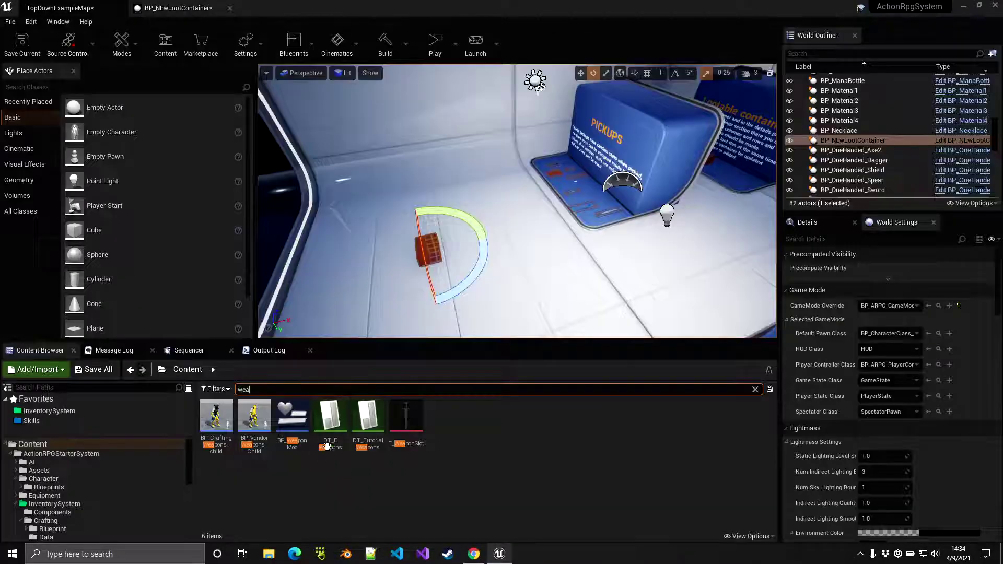
pyautogui.doubleClick(327, 445)
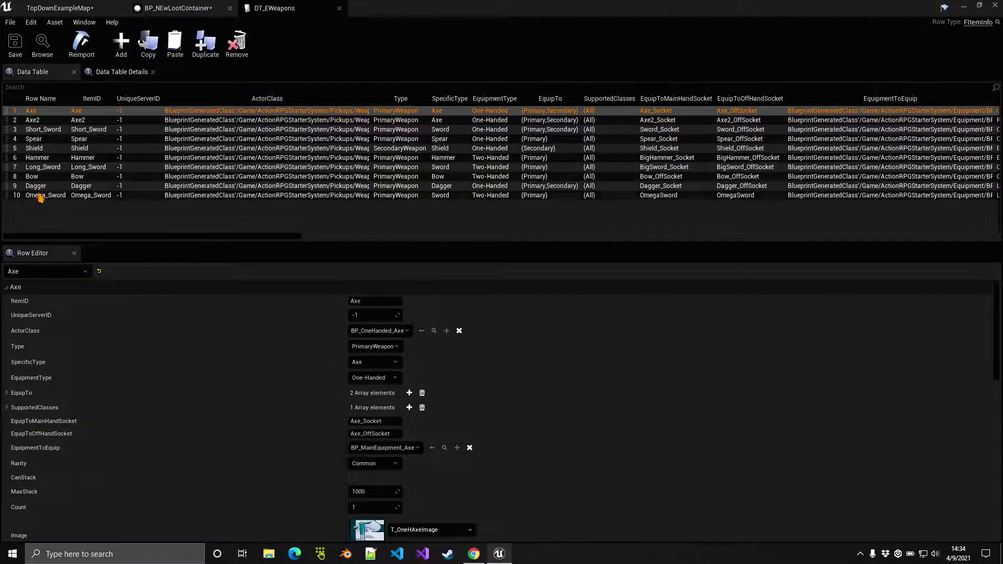
pyautogui.click(39, 195)
pyautogui.click(366, 301)
pyautogui.hotkey('ctrl', 'c')
pyautogui.click(159, 7)
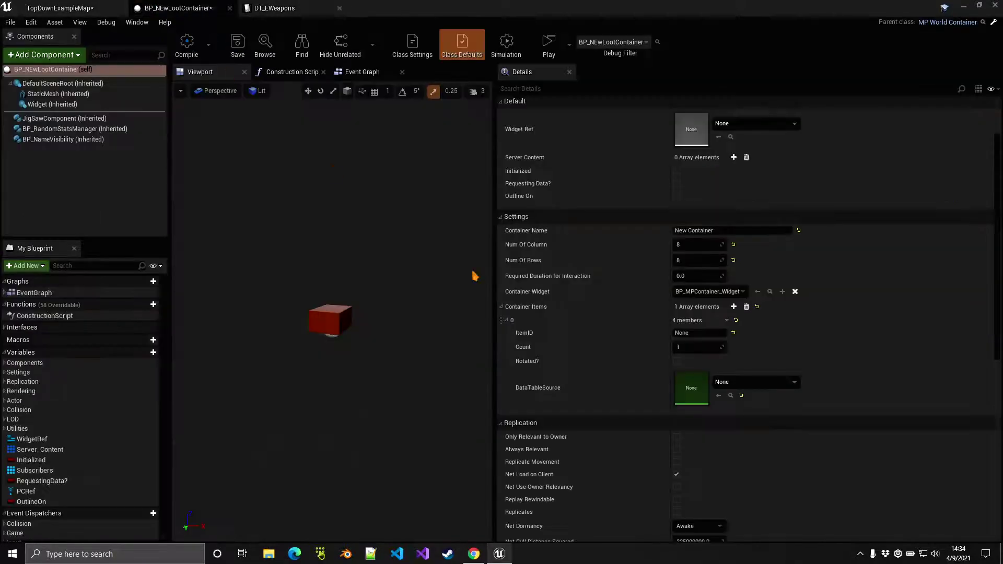
# Set the first item's ItemID to Omega_Sword with DT_EWeapons as its source
pyautogui.click(709, 333)
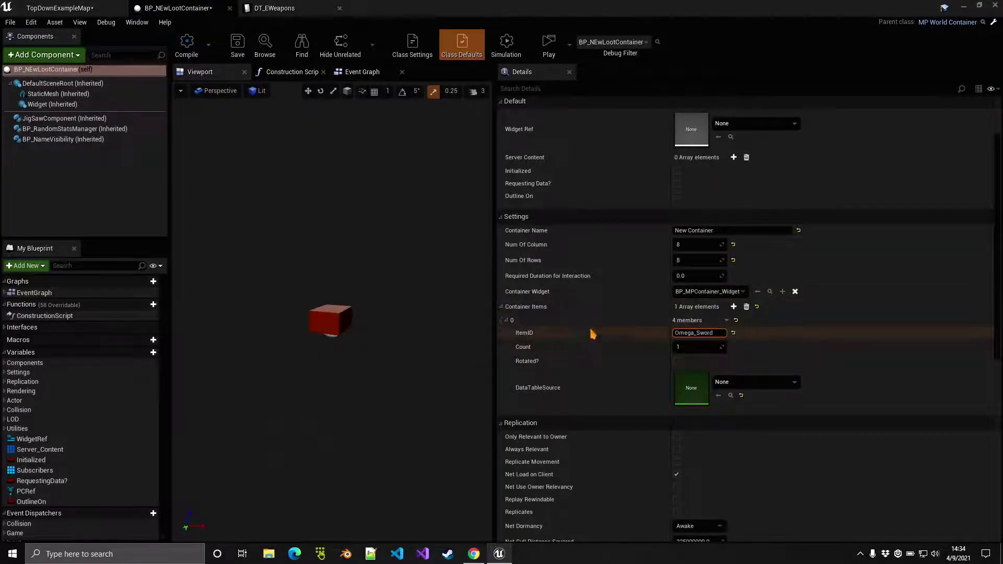
pyautogui.hotkey('ctrl', 'v')
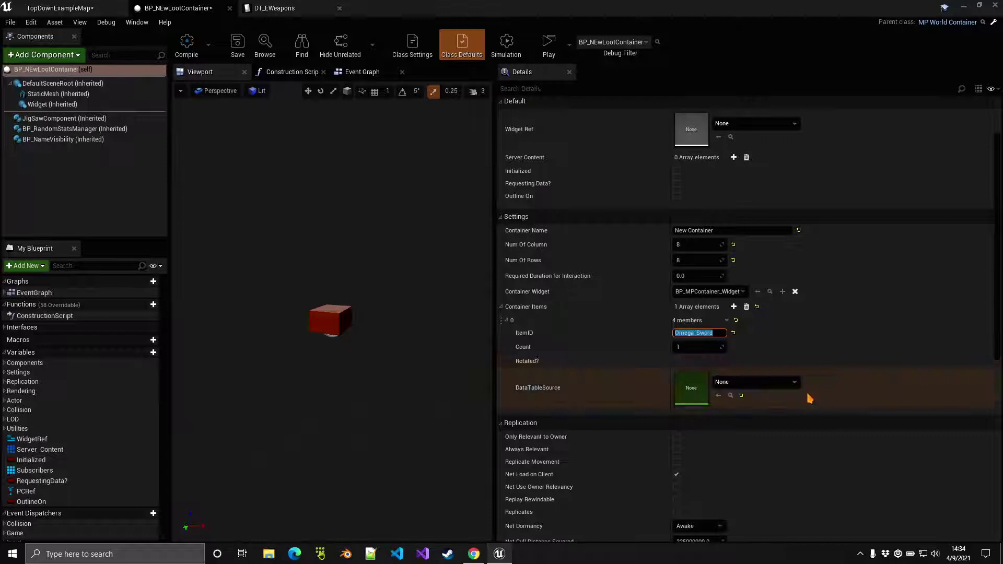
pyautogui.click(731, 383)
pyautogui.click(732, 384)
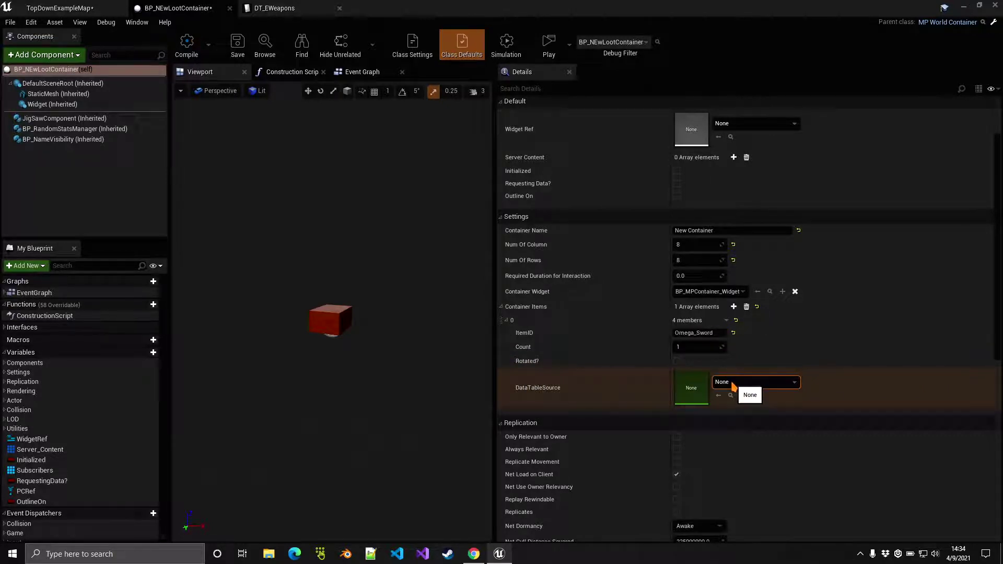
pyautogui.click(734, 384)
pyautogui.write('wea')
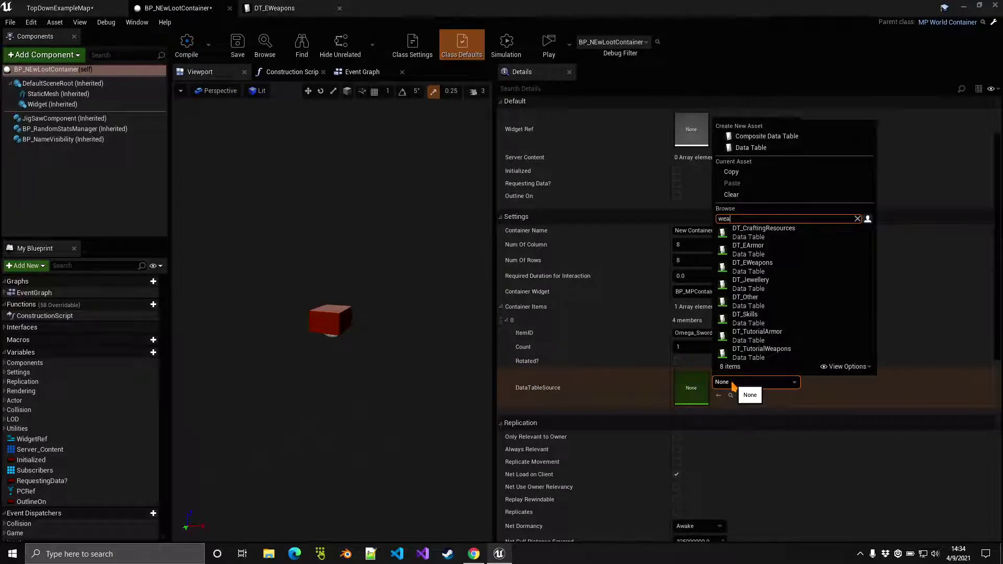
pyautogui.click(757, 239)
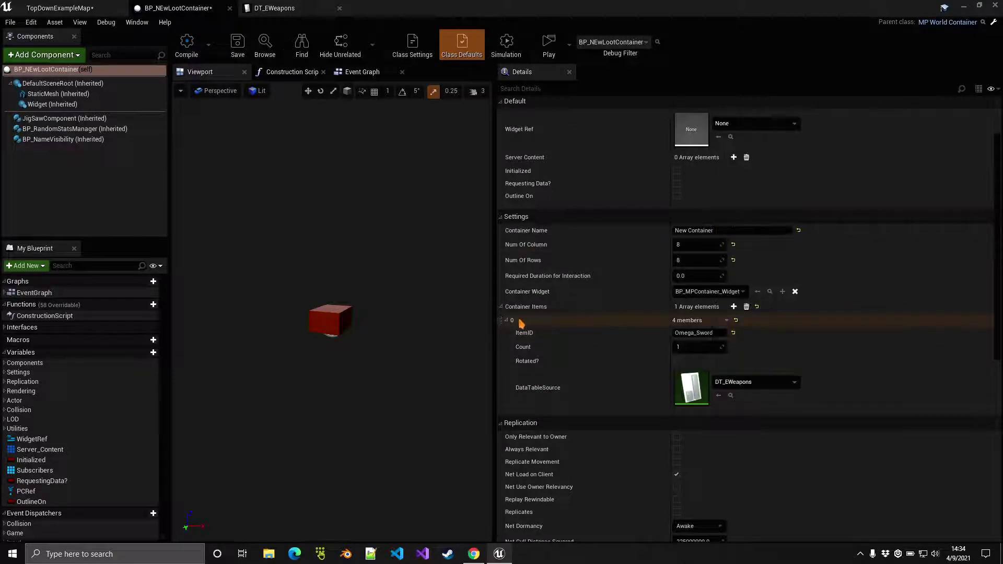
# Set the second item's ItemID to Armor with DT_EArmor as its source
pyautogui.click(658, 347)
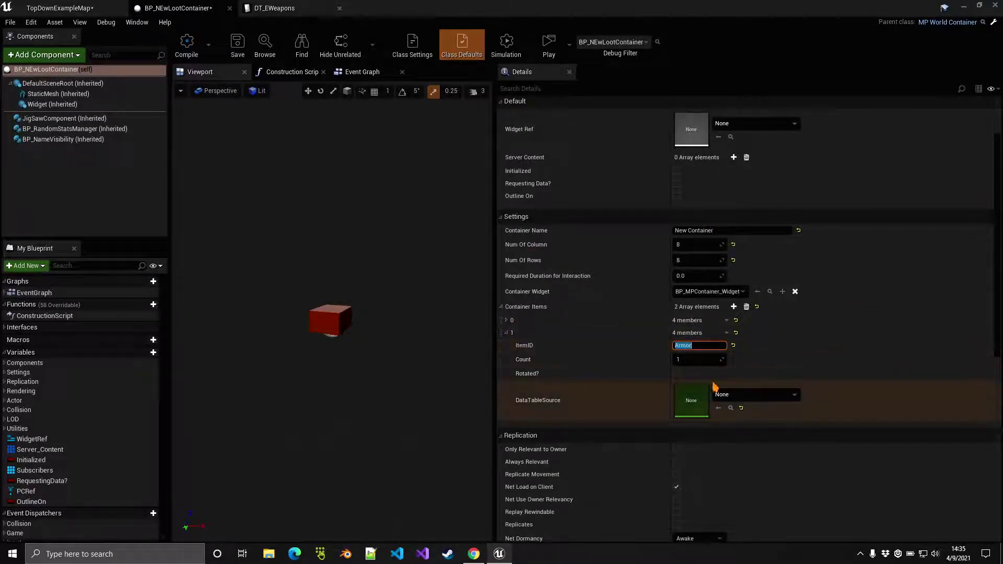
pyautogui.click(734, 395)
pyautogui.write('w')
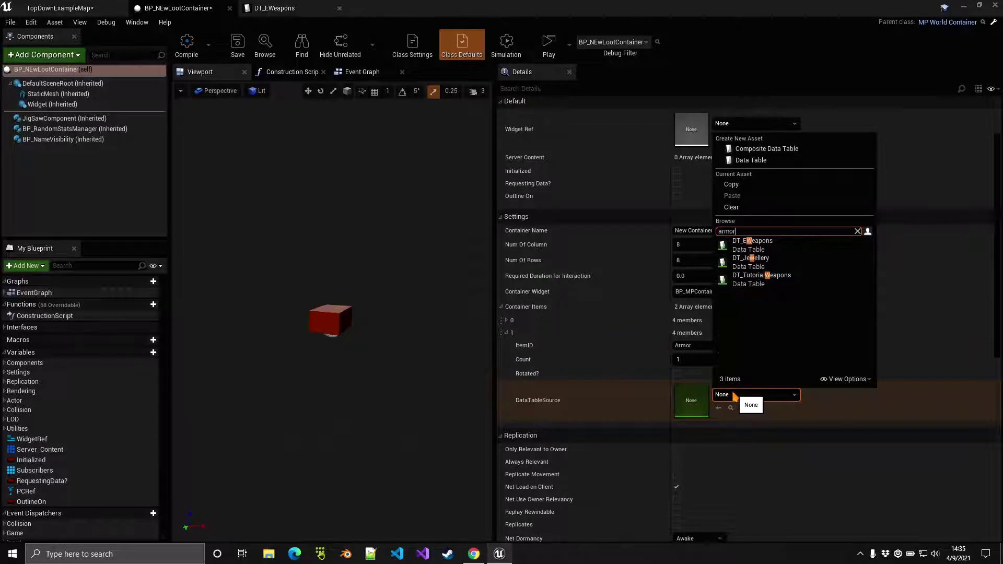
pyautogui.click(757, 241)
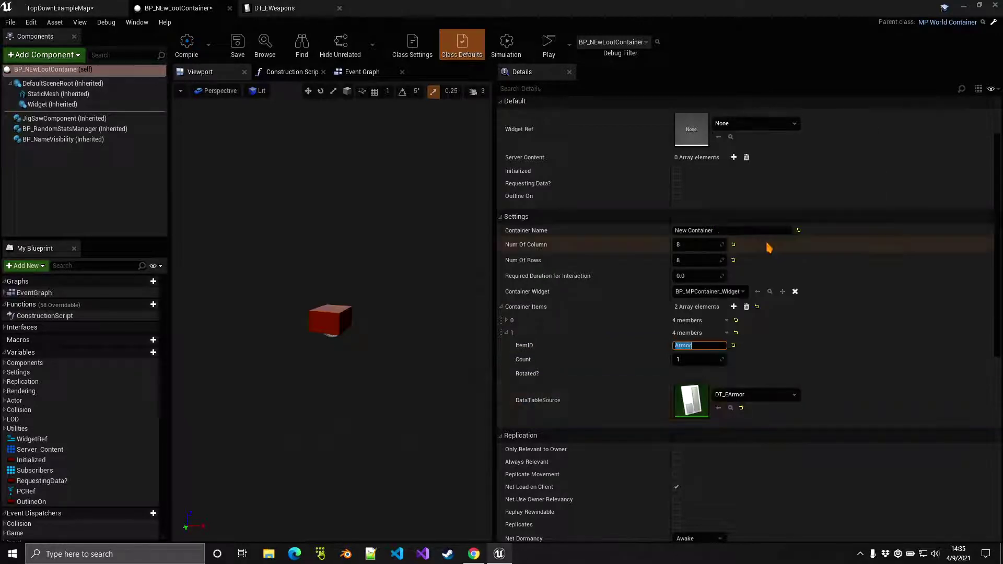
# Add a third item, Rep_Potion with count 10, sourced from DT_Other
pyautogui.click(508, 333)
pyautogui.click(734, 306)
pyautogui.click(507, 345)
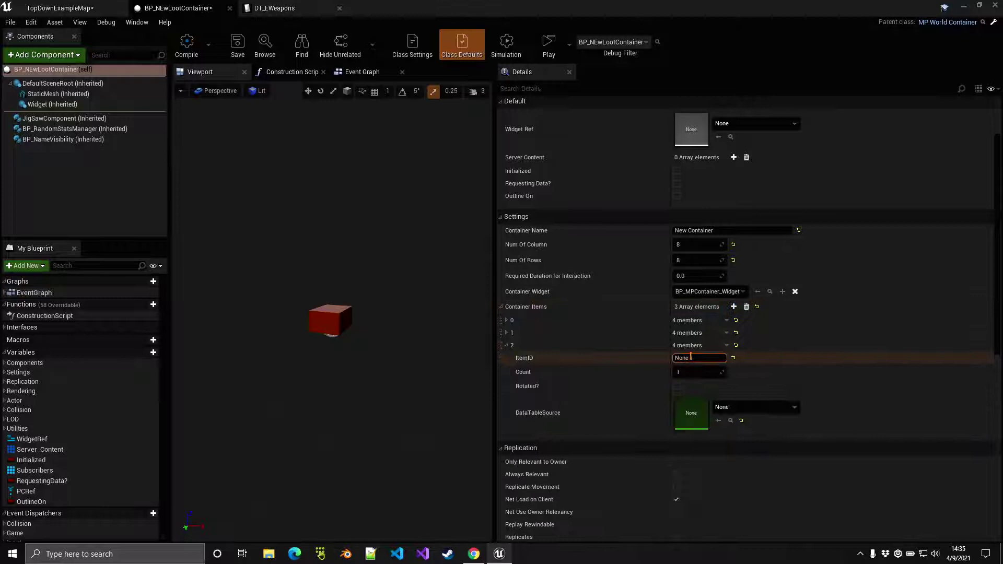
pyautogui.click(691, 358)
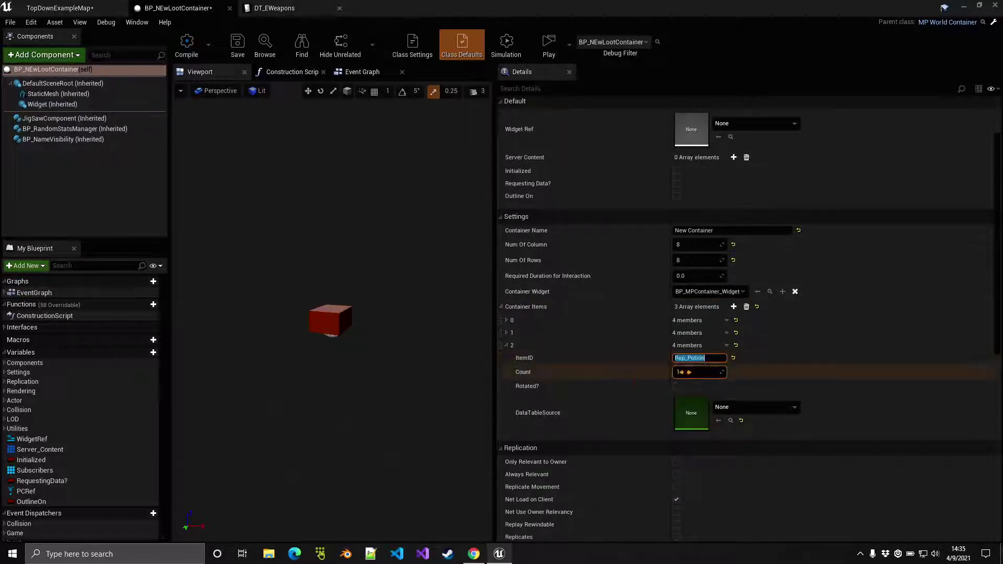
pyautogui.click(681, 371)
pyautogui.write('0')
pyautogui.click(753, 407)
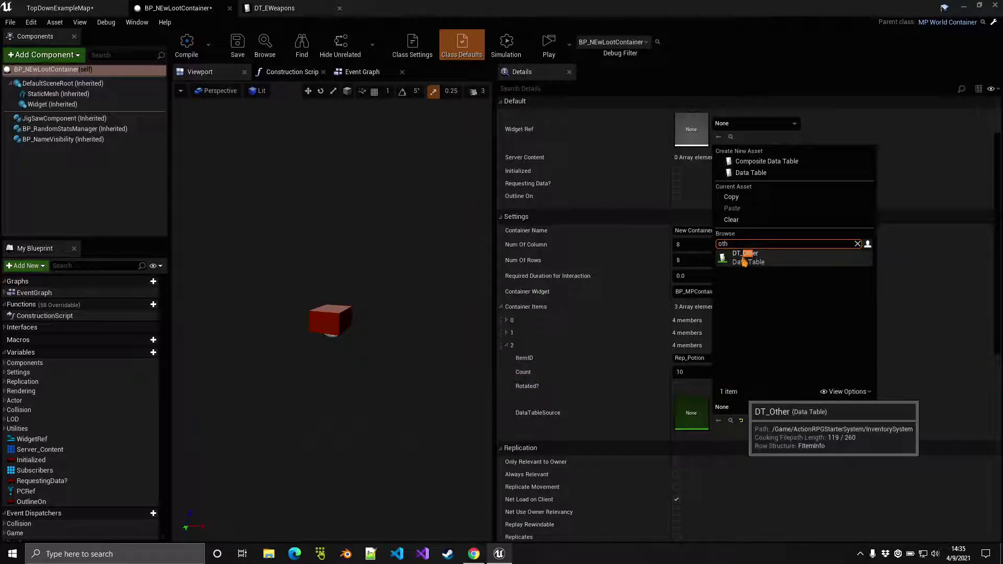
pyautogui.click(746, 255)
# Open DT_Other, then play-test and confirm the container holds Omega Sword, Armor and 10 Potions
pyautogui.click(730, 421)
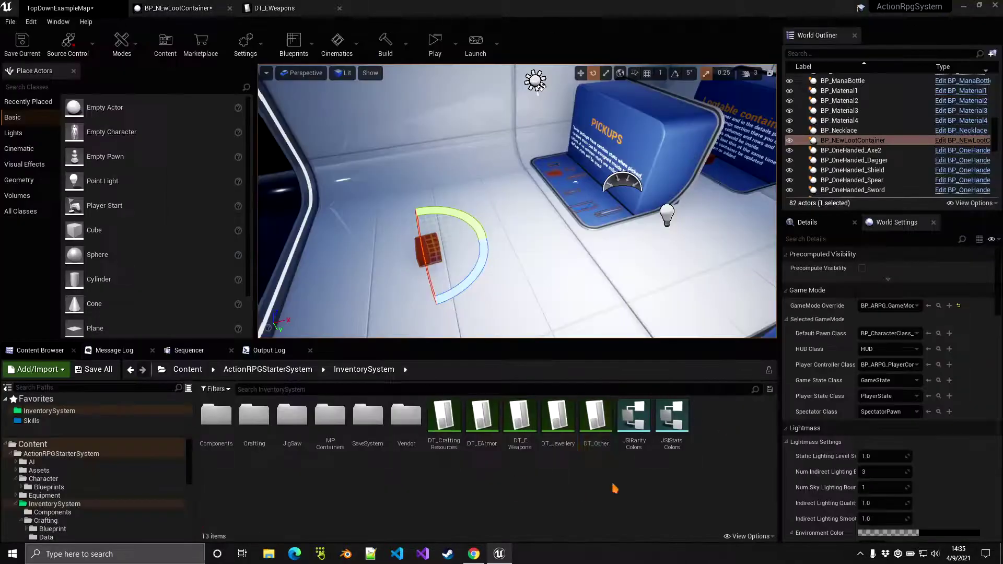
pyautogui.doubleClick(593, 418)
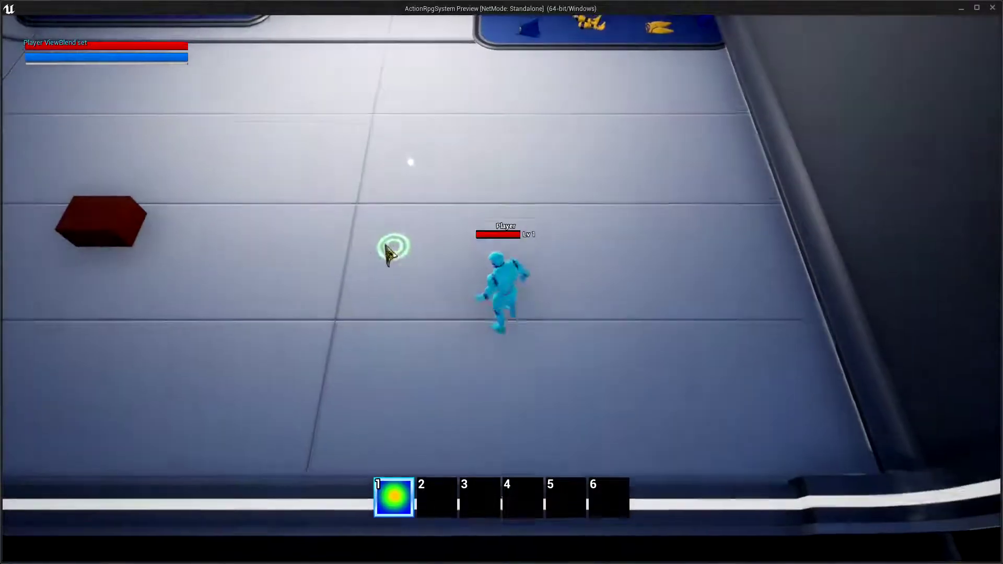
pyautogui.click(366, 270)
pyautogui.click(434, 324)
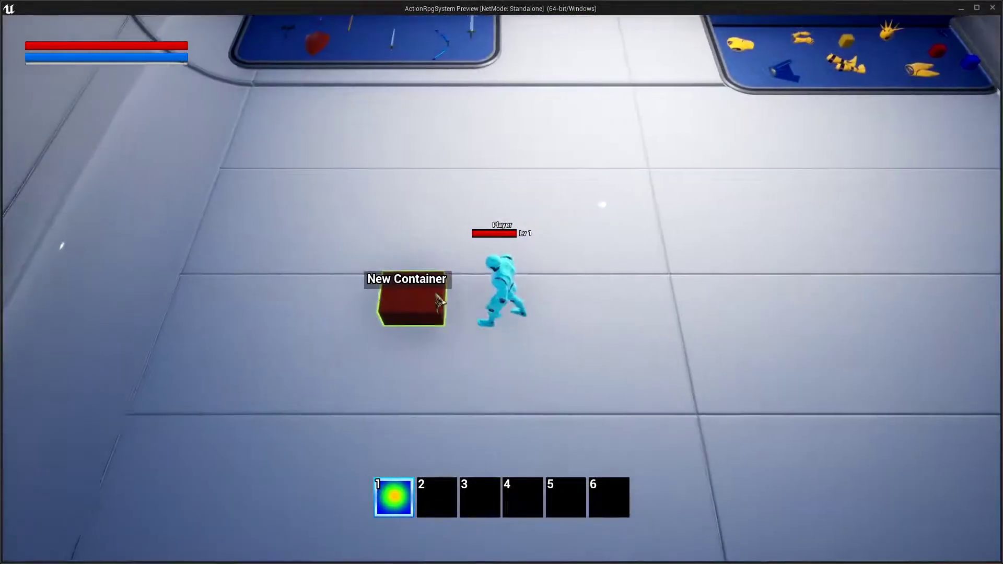
pyautogui.click(437, 301)
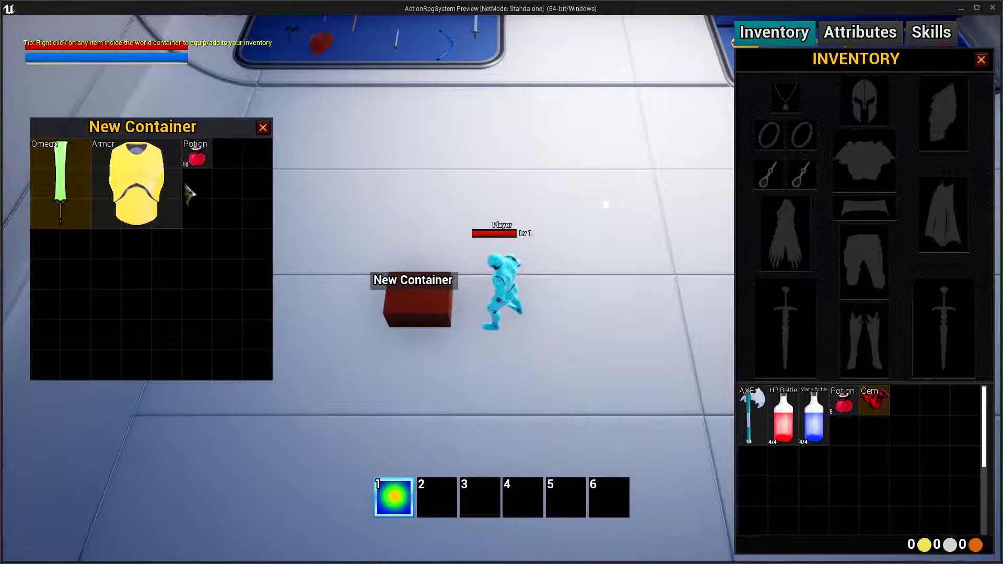
pyautogui.moveTo(48, 163)
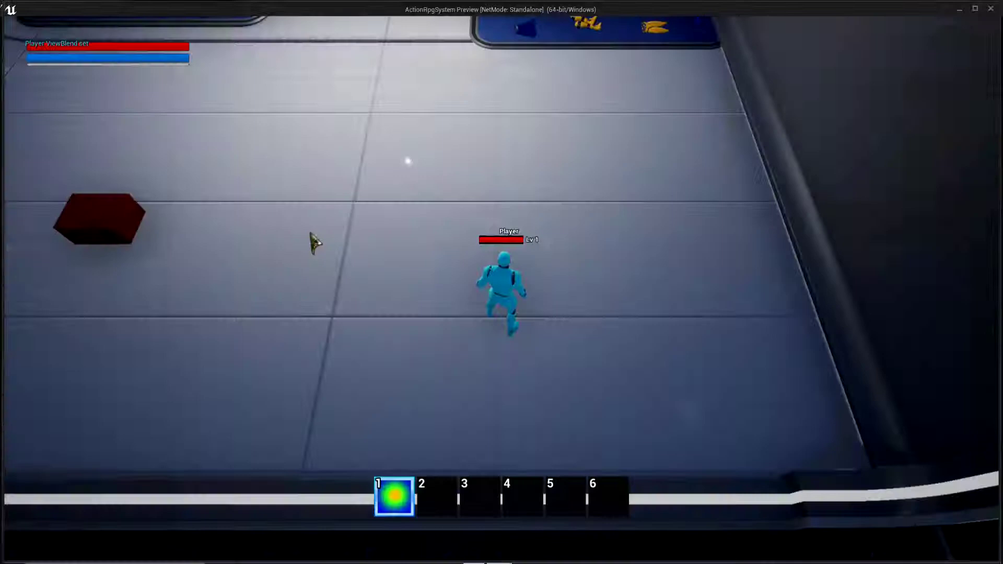
pyautogui.click(238, 261)
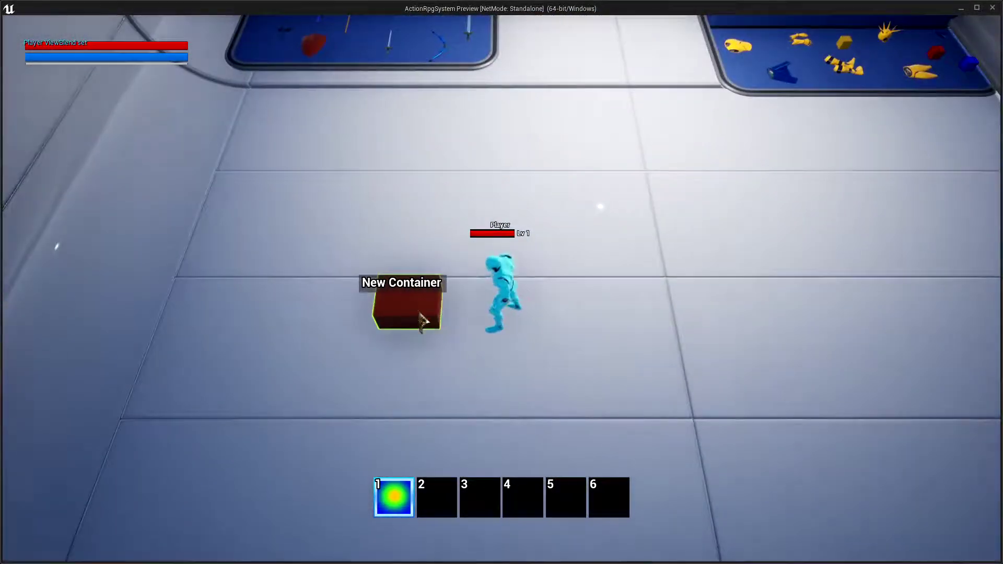
# Walk the character to the container and open it in the running play-test
pyautogui.click(418, 323)
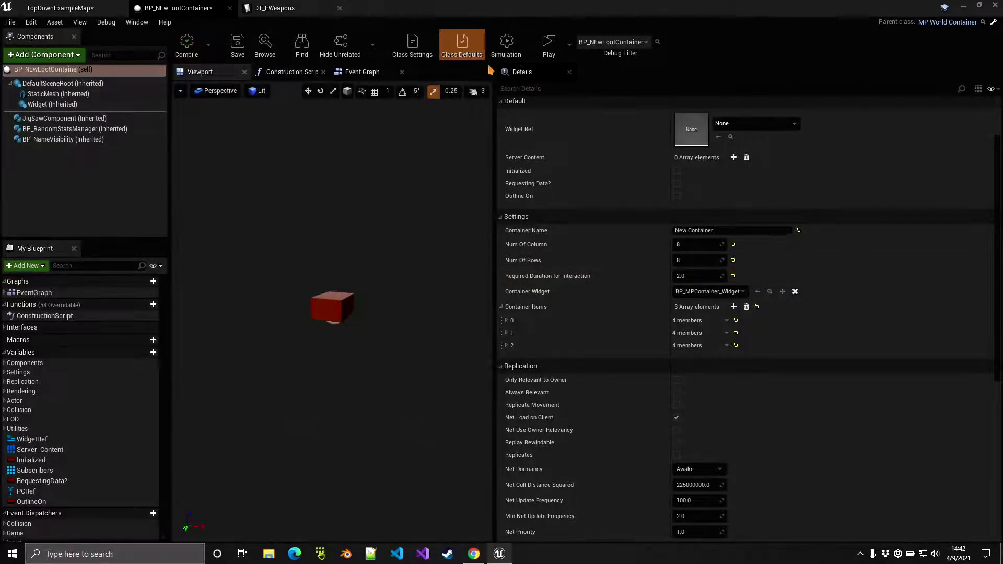
pyautogui.click(549, 43)
pyautogui.click(358, 264)
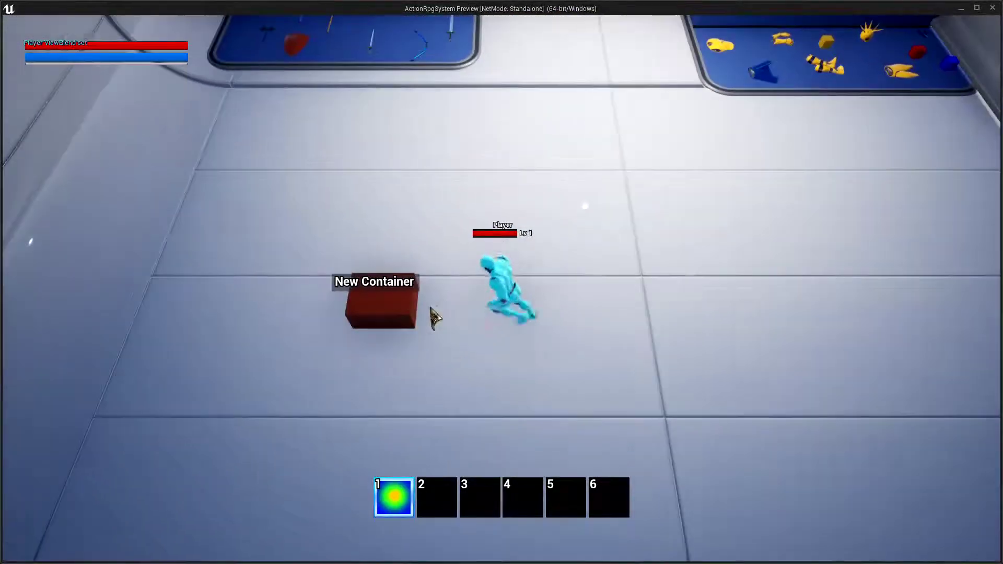
pyautogui.click(429, 306)
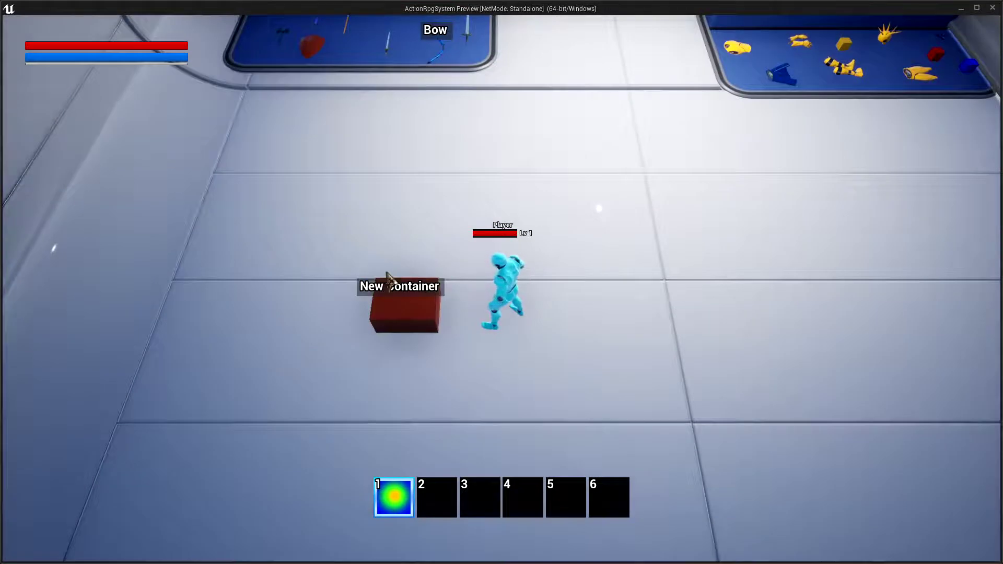
pyautogui.click(454, 330)
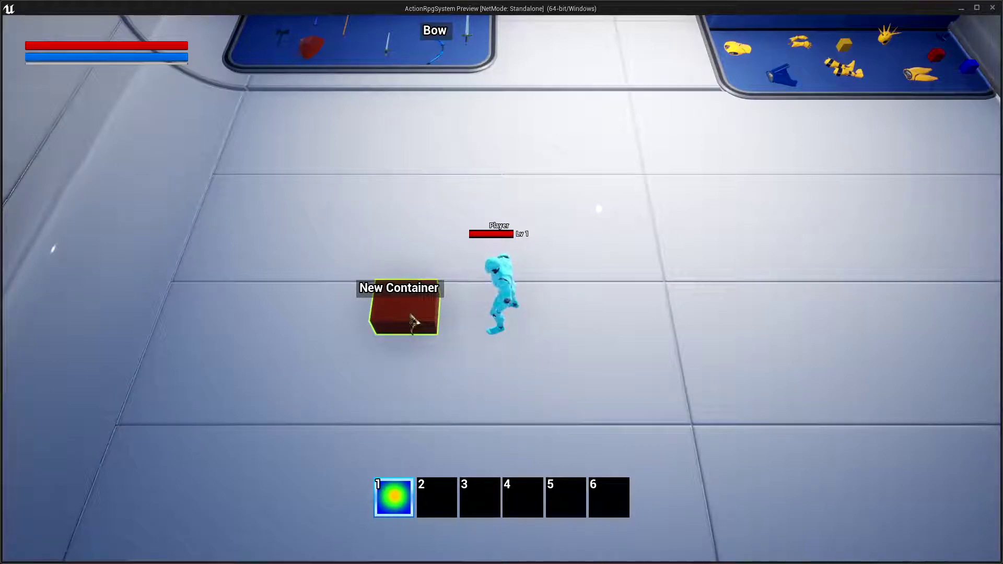
pyautogui.click(413, 321)
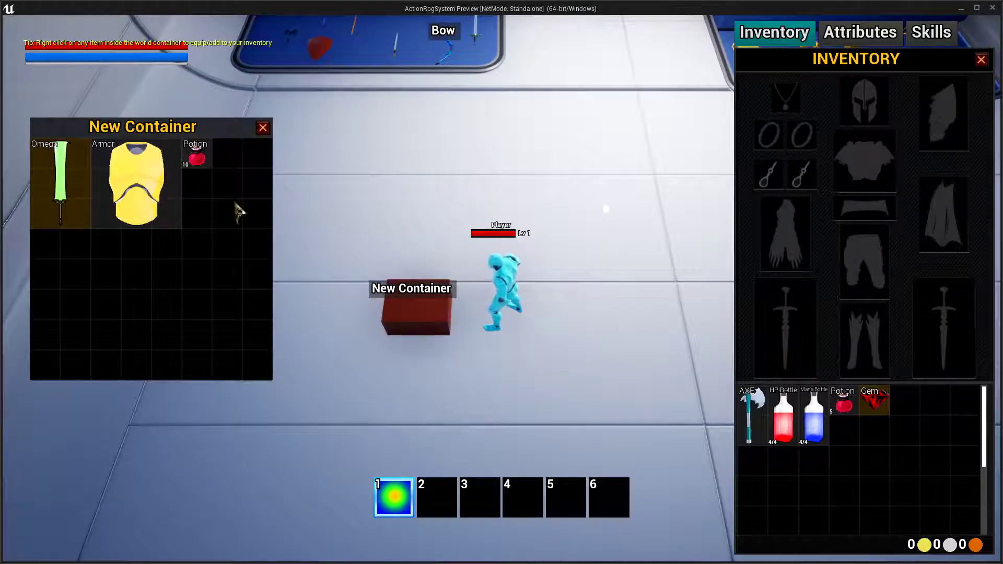
pyautogui.click(263, 128)
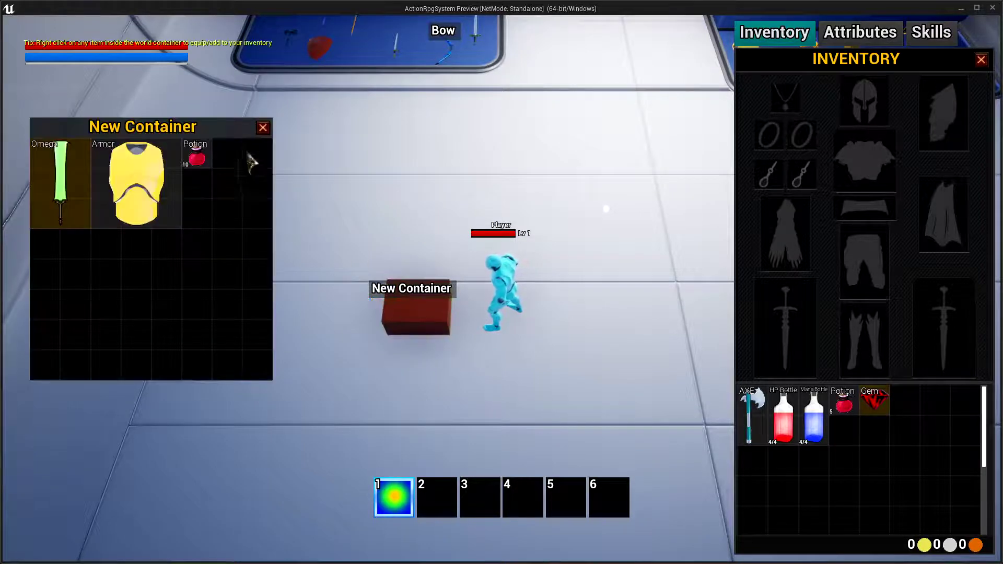
pyautogui.click(264, 131)
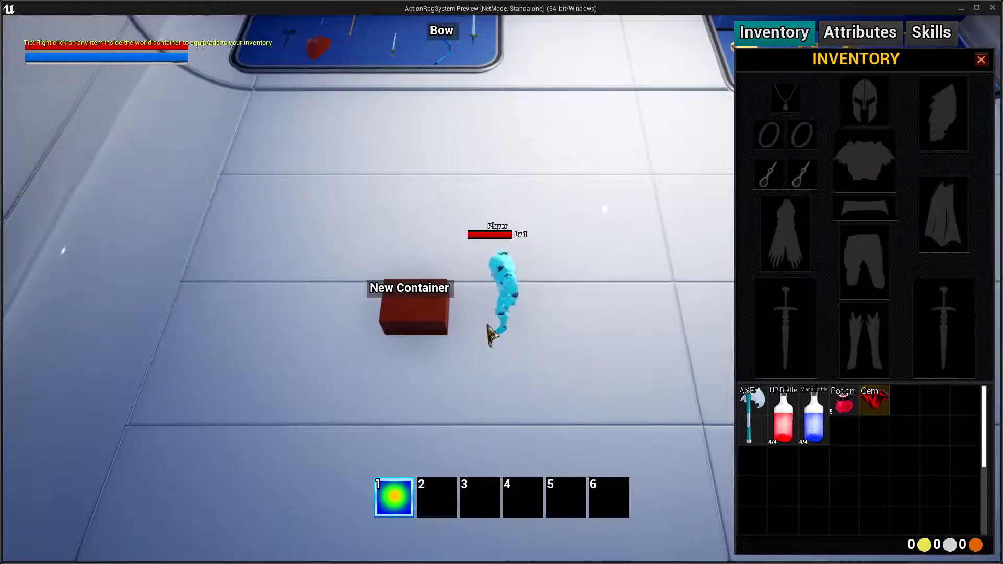
pyautogui.click(981, 59)
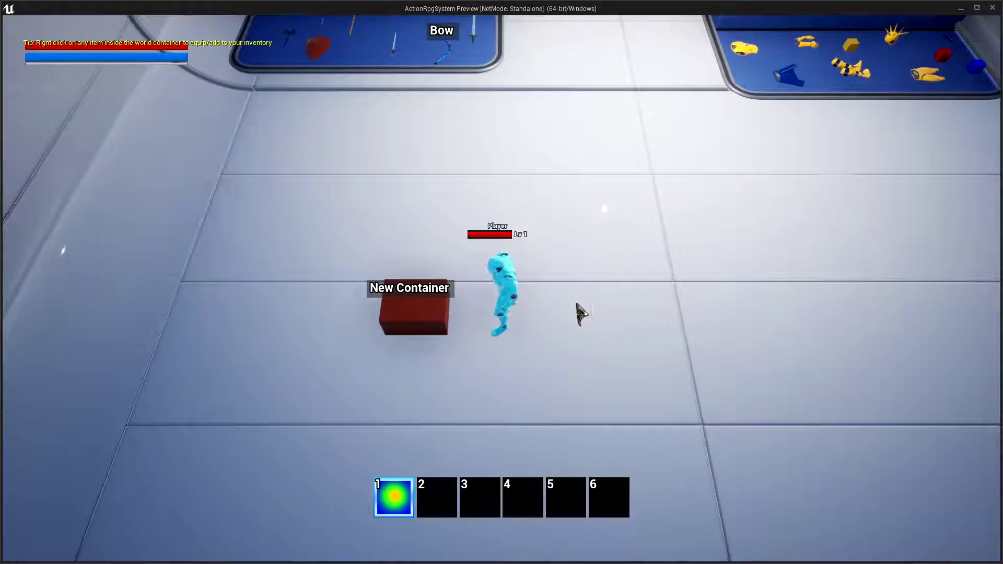
pyautogui.click(562, 312)
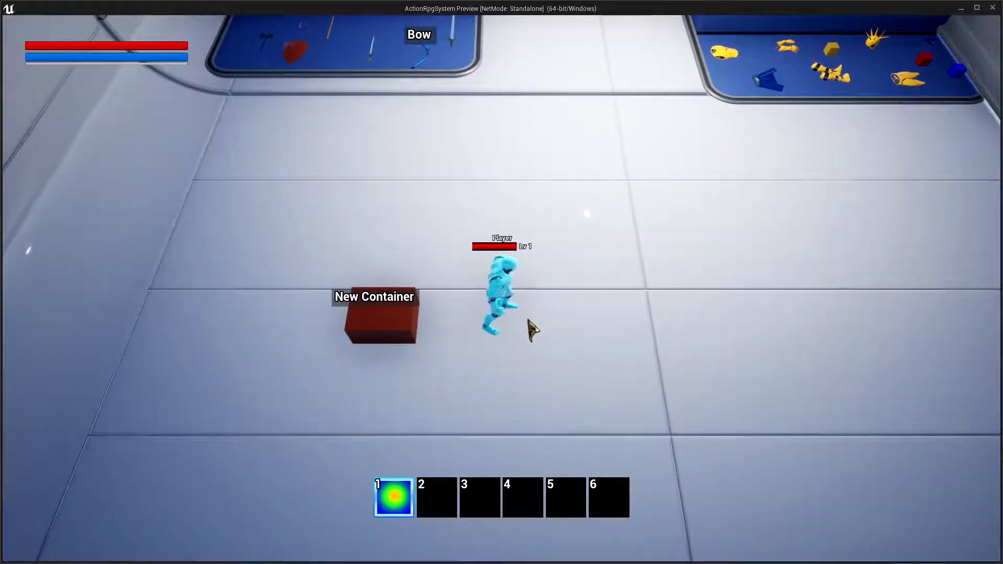
pyautogui.press('Escape')
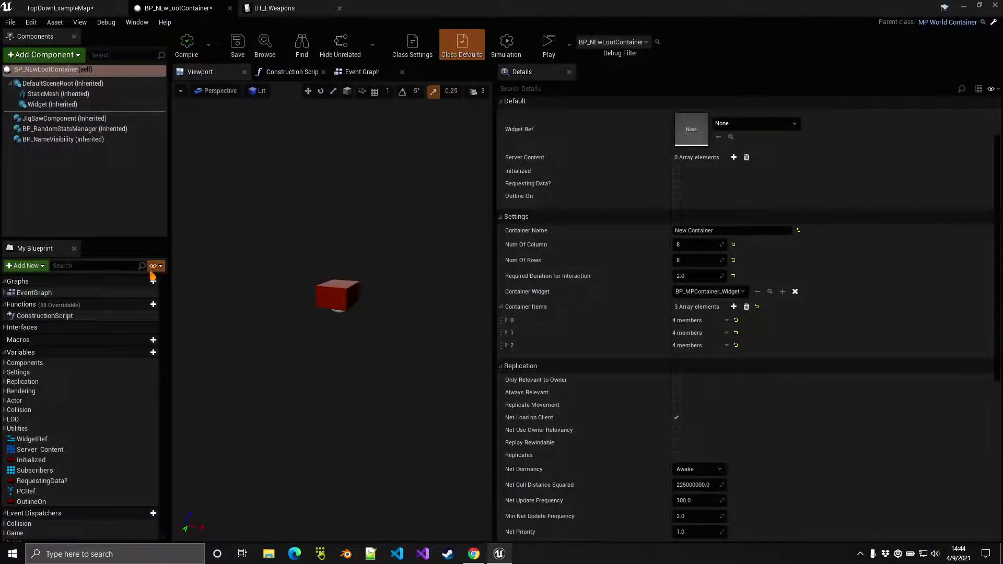
# Override Get Outline Color to return bright green and play-test the outline
pyautogui.click(54, 266)
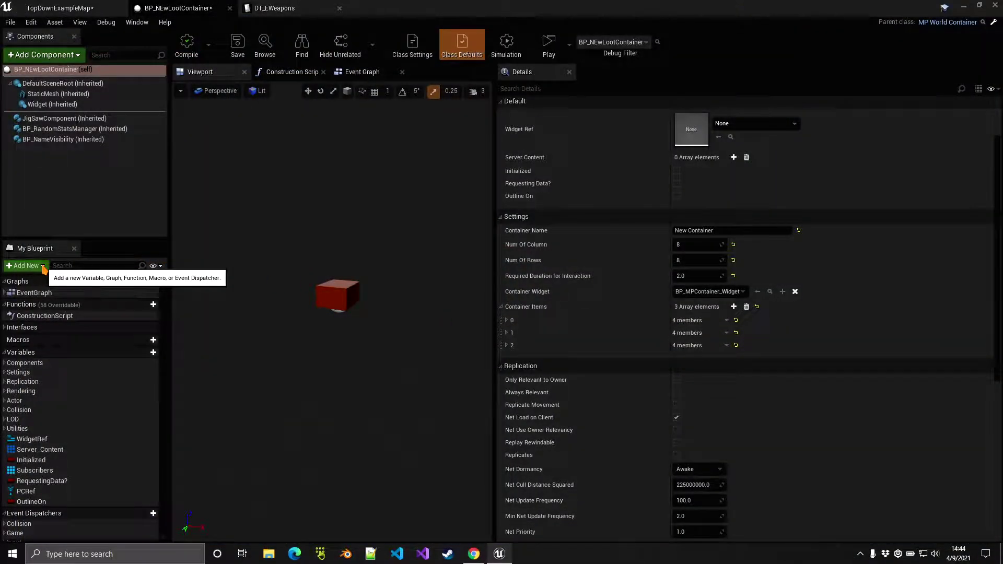
pyautogui.click(41, 268)
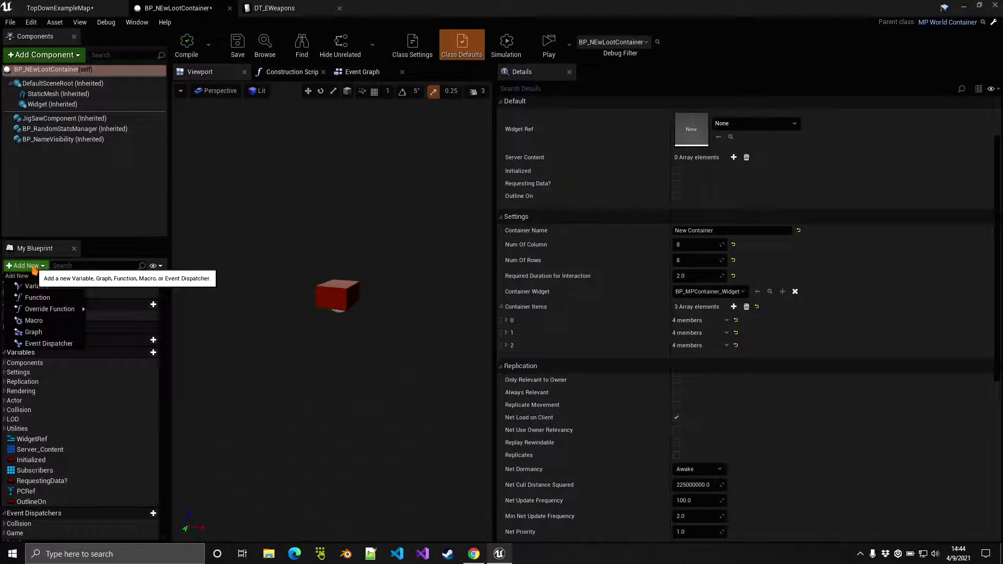
pyautogui.moveTo(41, 310)
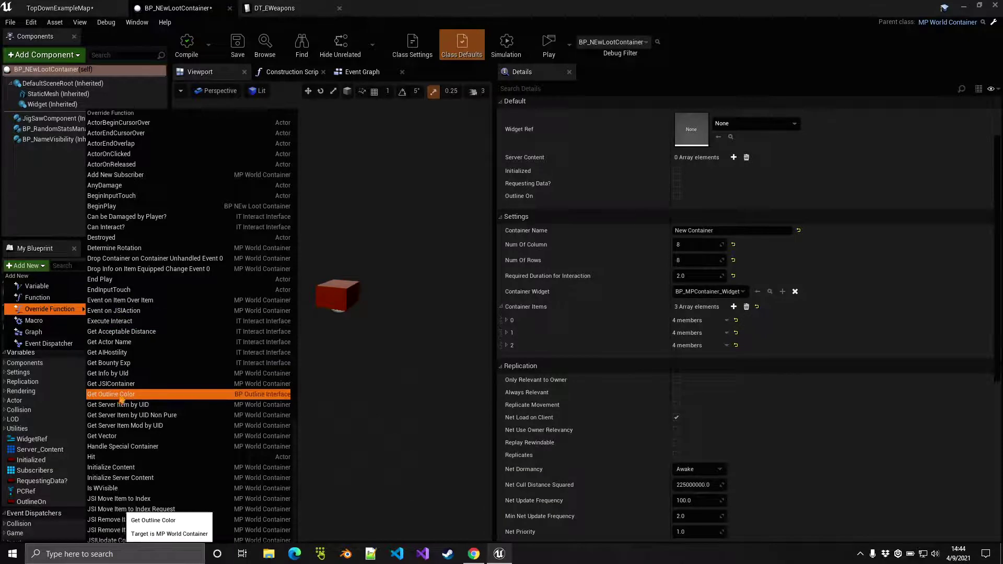
pyautogui.click(134, 397)
pyautogui.click(373, 279)
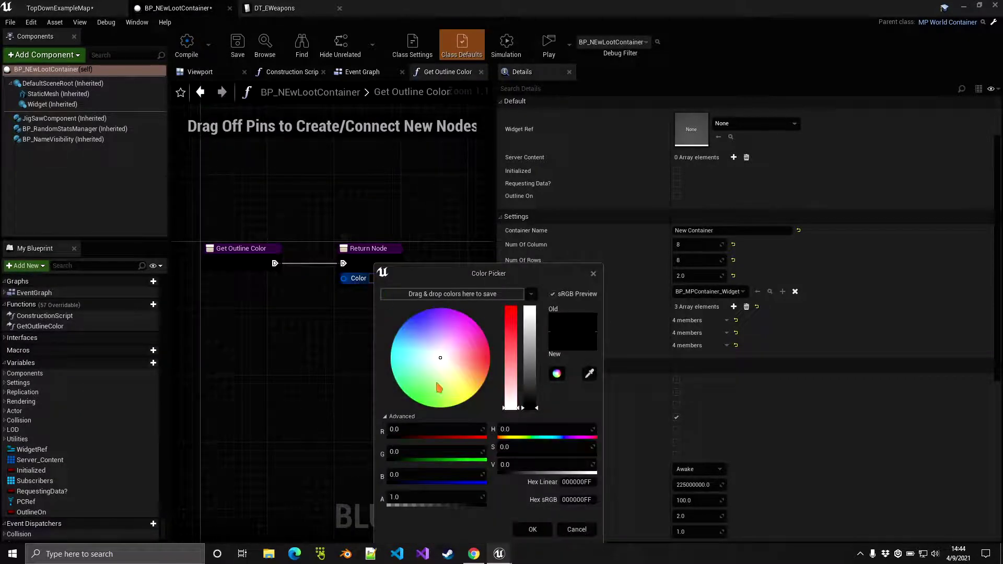
pyautogui.moveTo(532, 357); pyautogui.dragTo(530, 309)
pyautogui.click(533, 529)
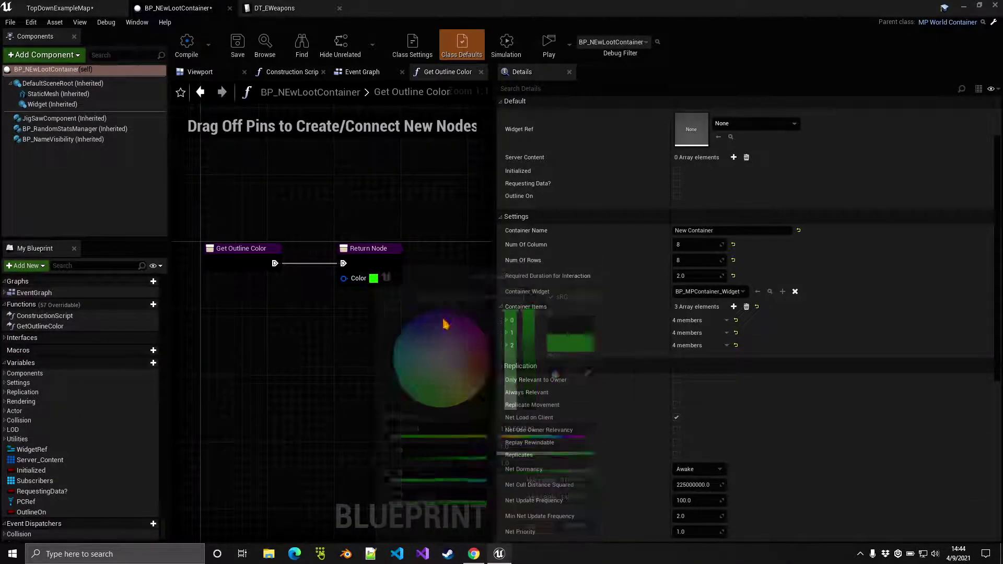
pyautogui.click(549, 44)
pyautogui.click(348, 296)
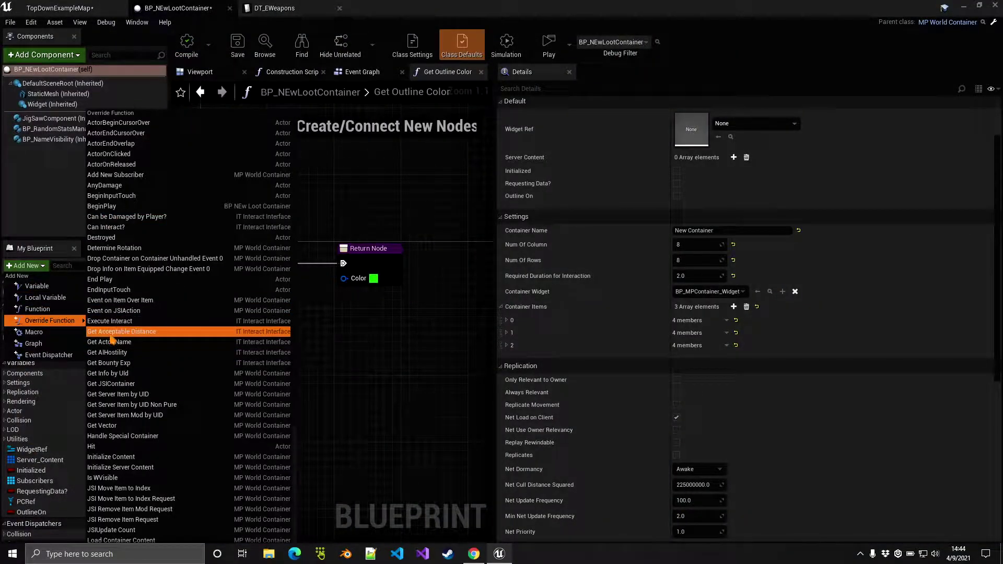
# Override Get Acceptable Distance to return 1000, then play-test the hold interaction at range
pyautogui.click(111, 334)
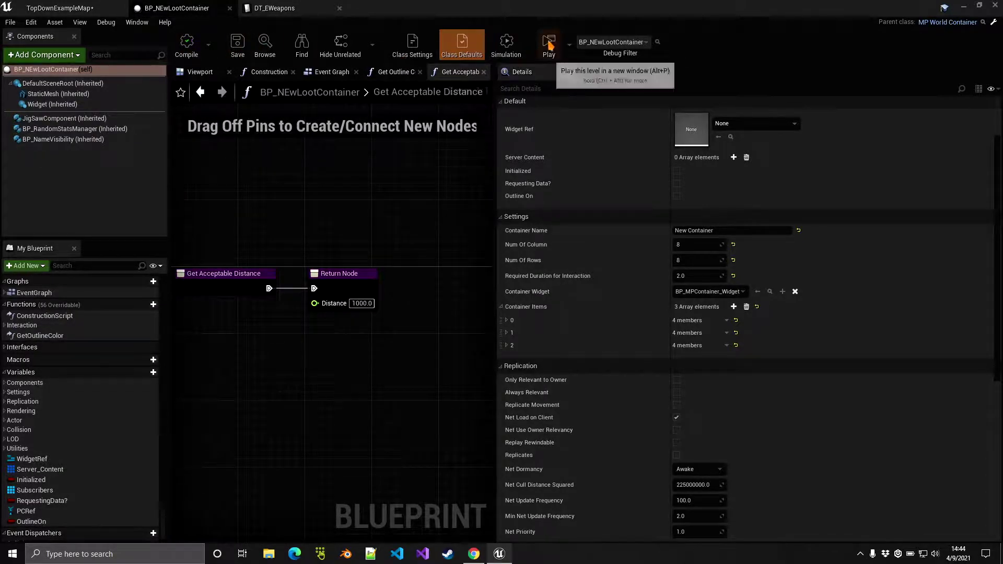
pyautogui.click(548, 46)
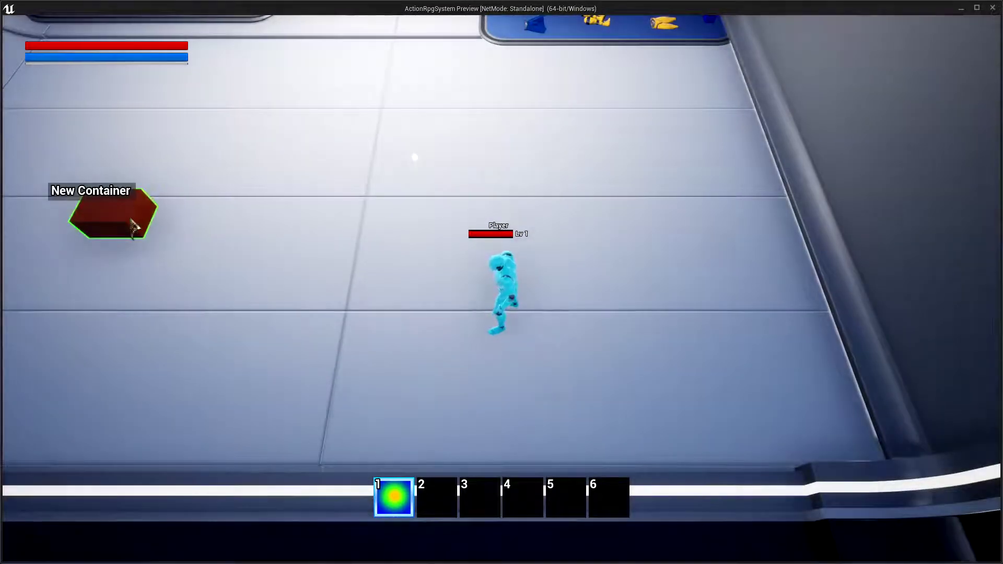
pyautogui.click(134, 226)
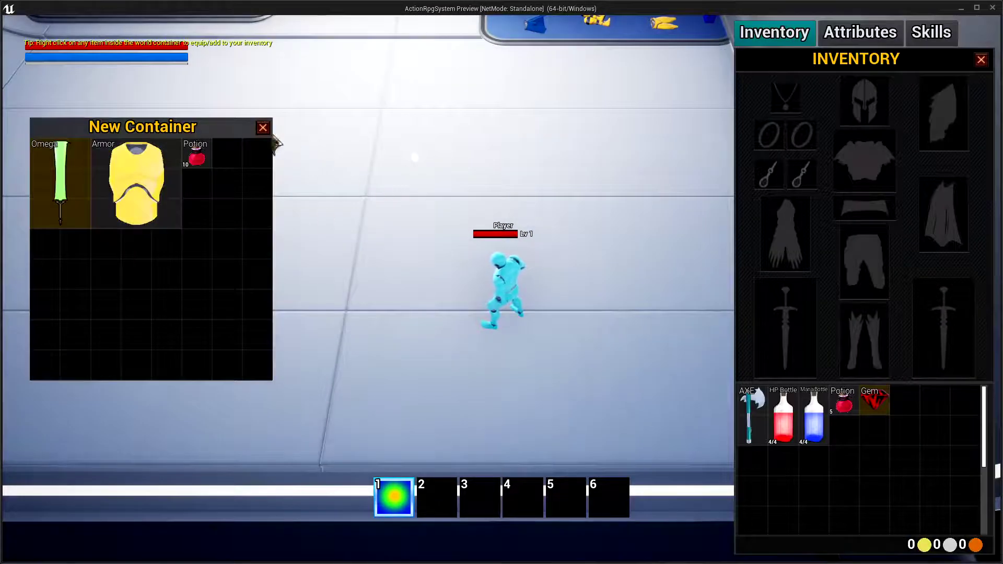
pyautogui.click(263, 128)
pyautogui.press('Escape')
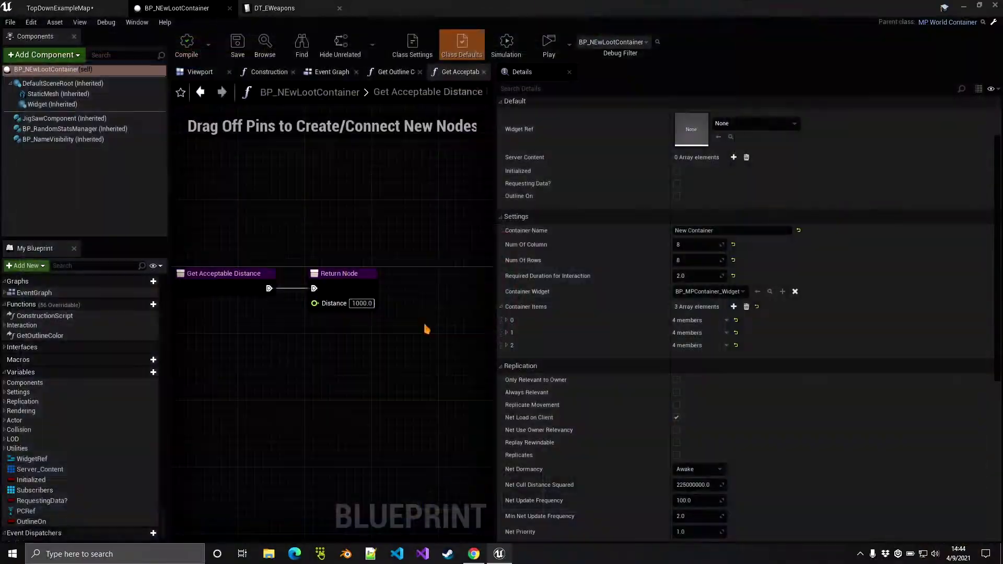